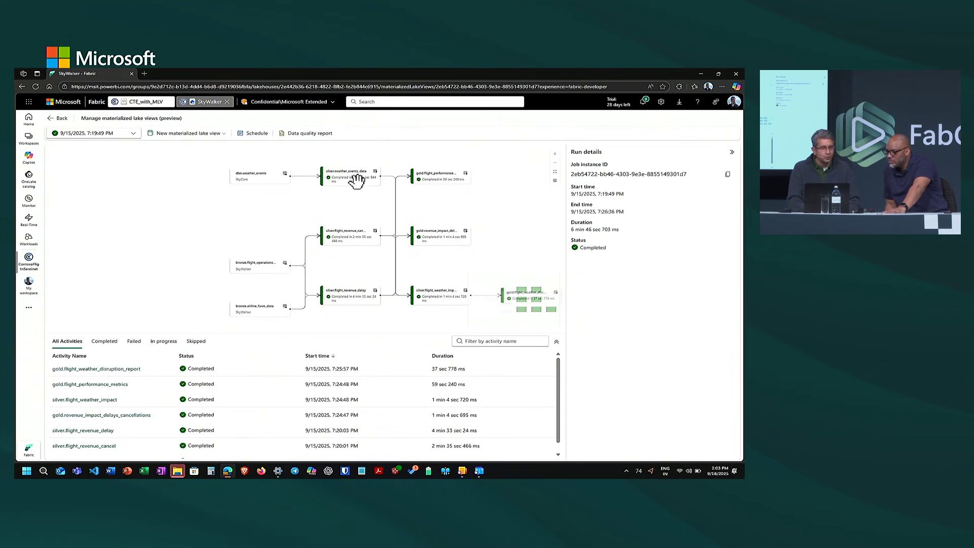
pyautogui.click(435, 238)
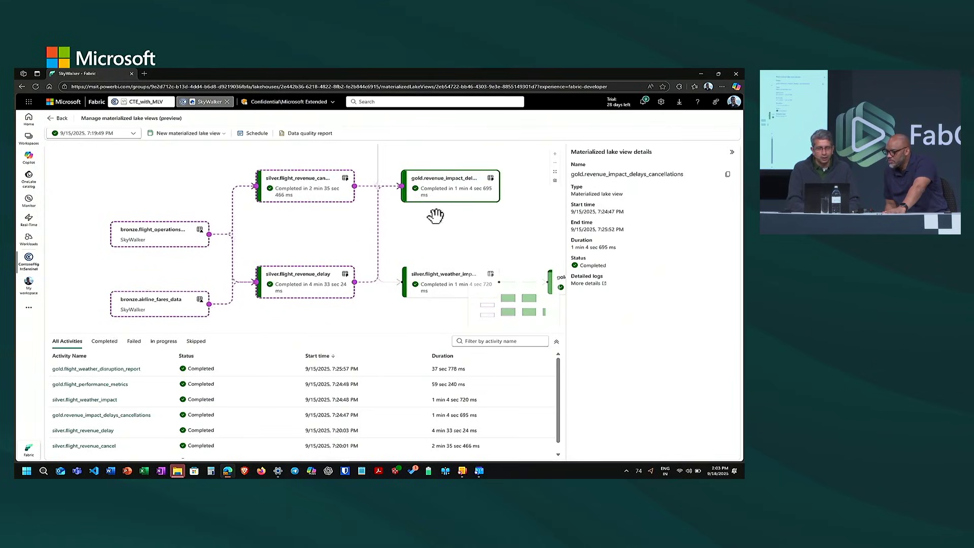